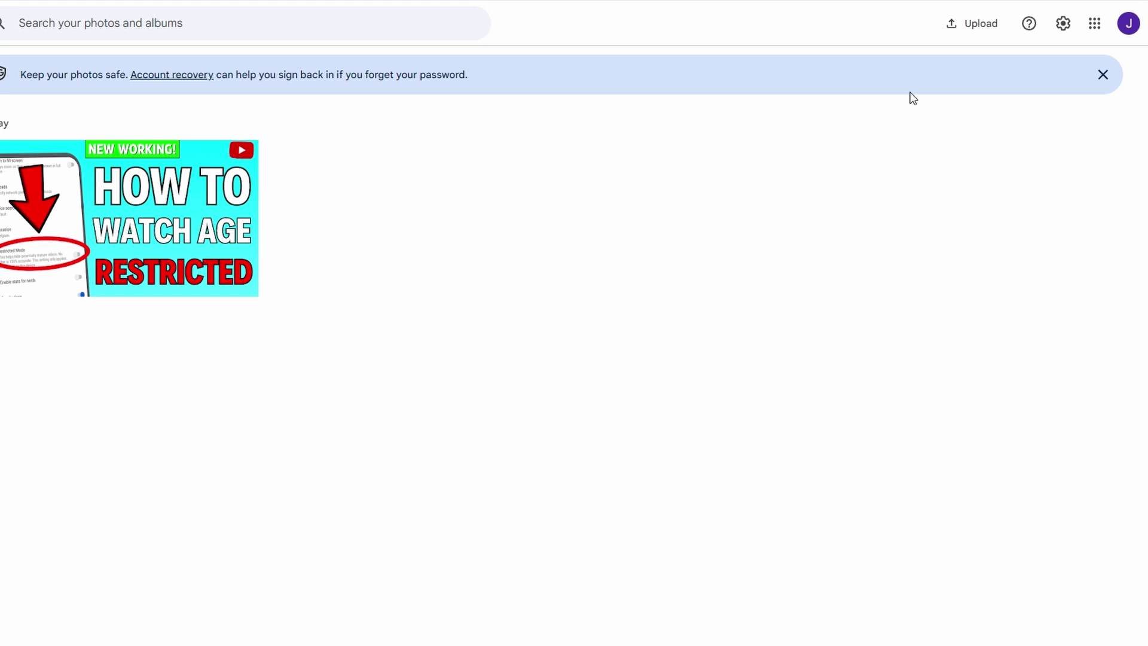
Step: From the profile avatar, open Manage your Google Account and go to Data & privacy
click(1129, 24)
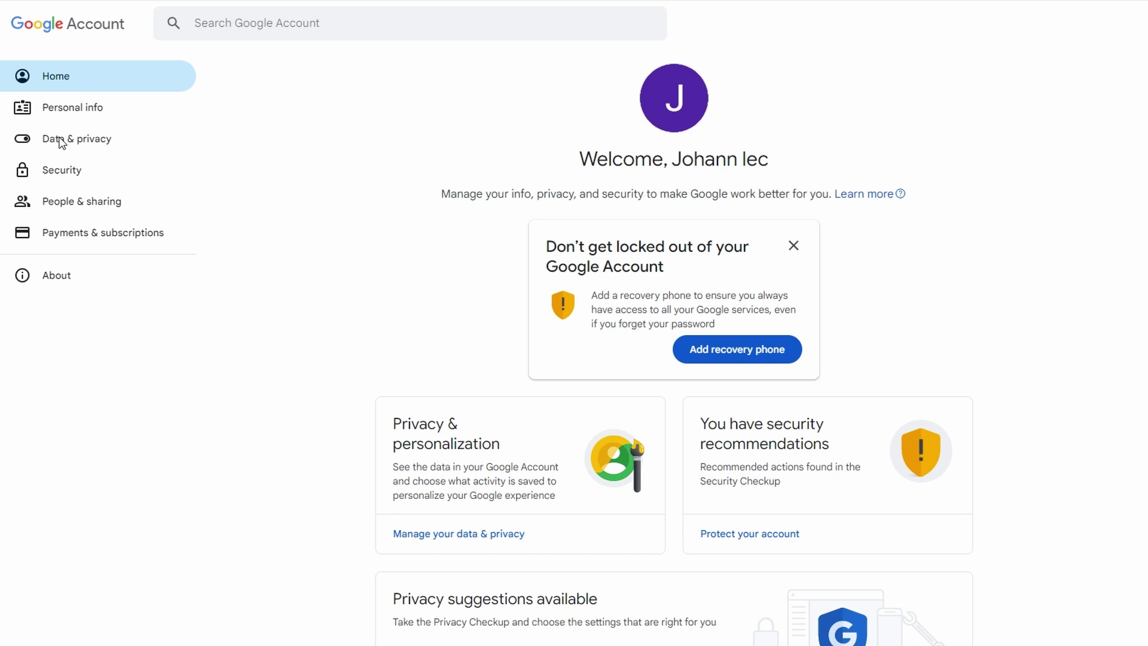
click(62, 142)
scroll(370, 218, down, 2)
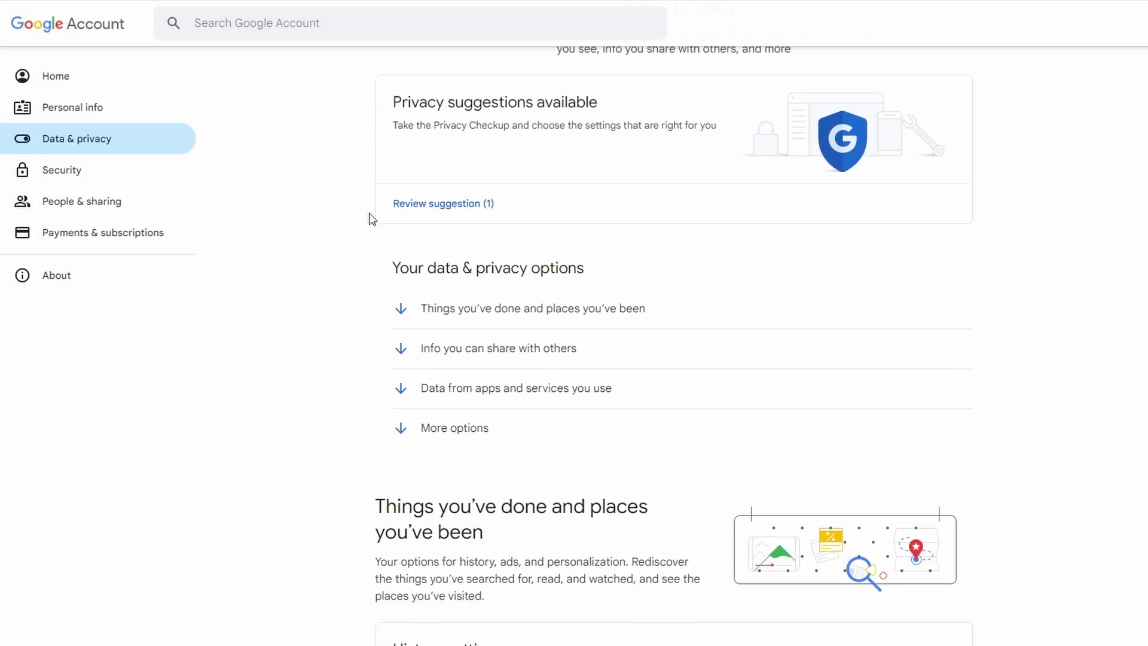
scroll(371, 218, down, 15)
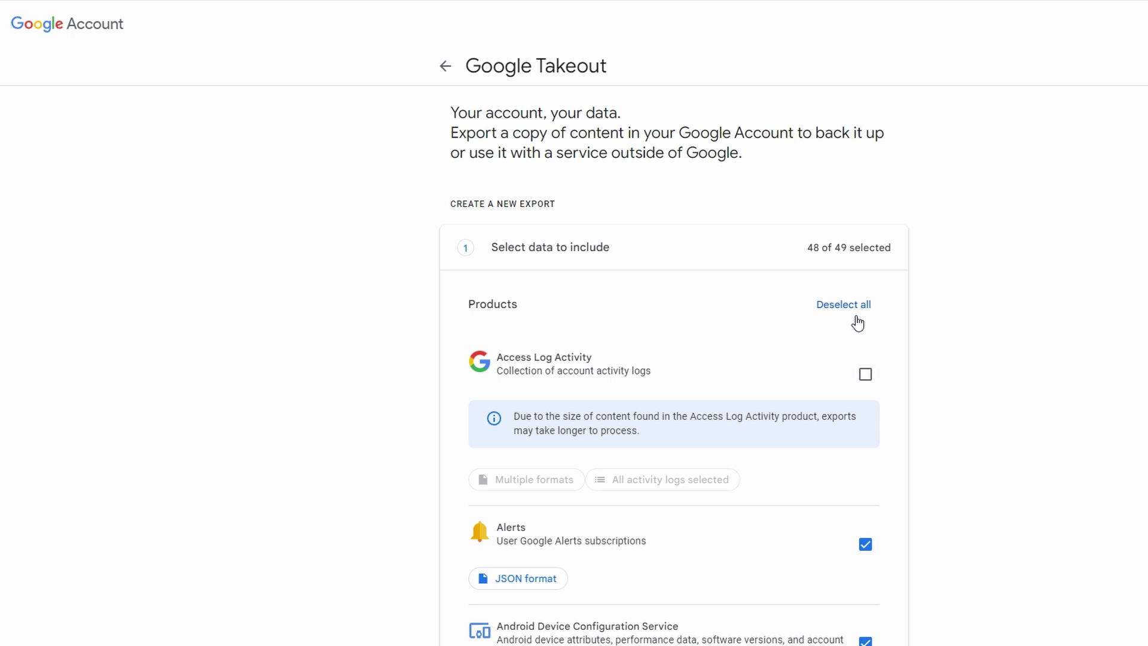
Step: Deselect all products in the Takeout export, leaving 0 of 49 selected
click(843, 304)
scroll(859, 321, down, 10)
Step: Select only Google Photos (1 of 49) and continue to the next step
click(866, 199)
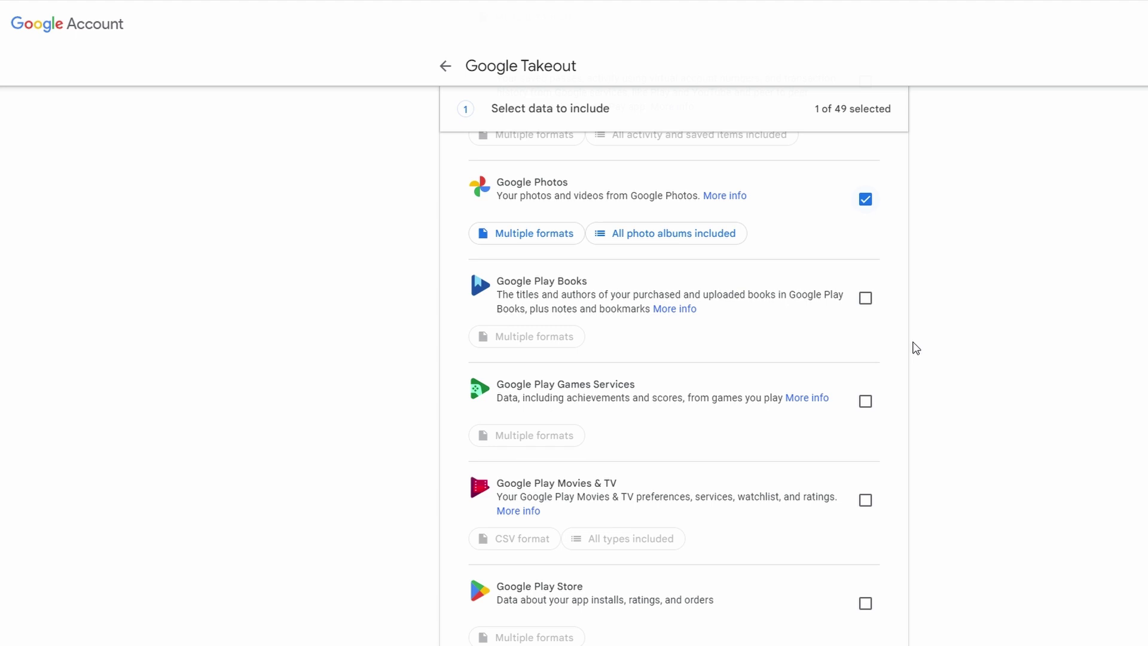
scroll(916, 348, down, 10)
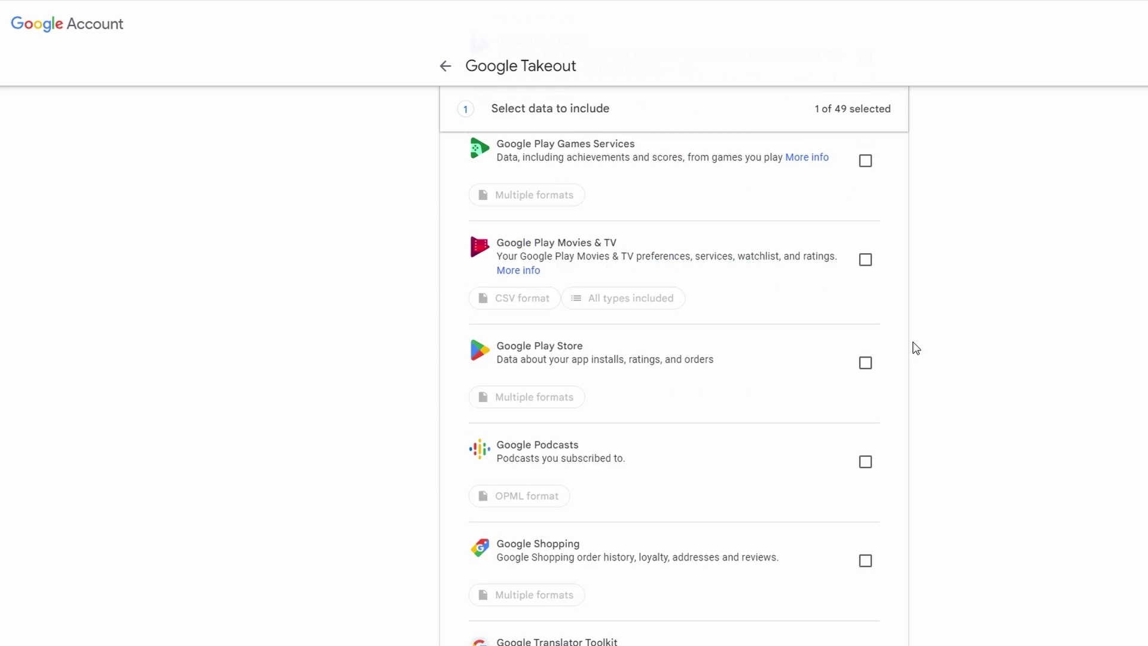
scroll(916, 348, down, 10)
scroll(916, 349, down, 10)
scroll(916, 348, down, 3)
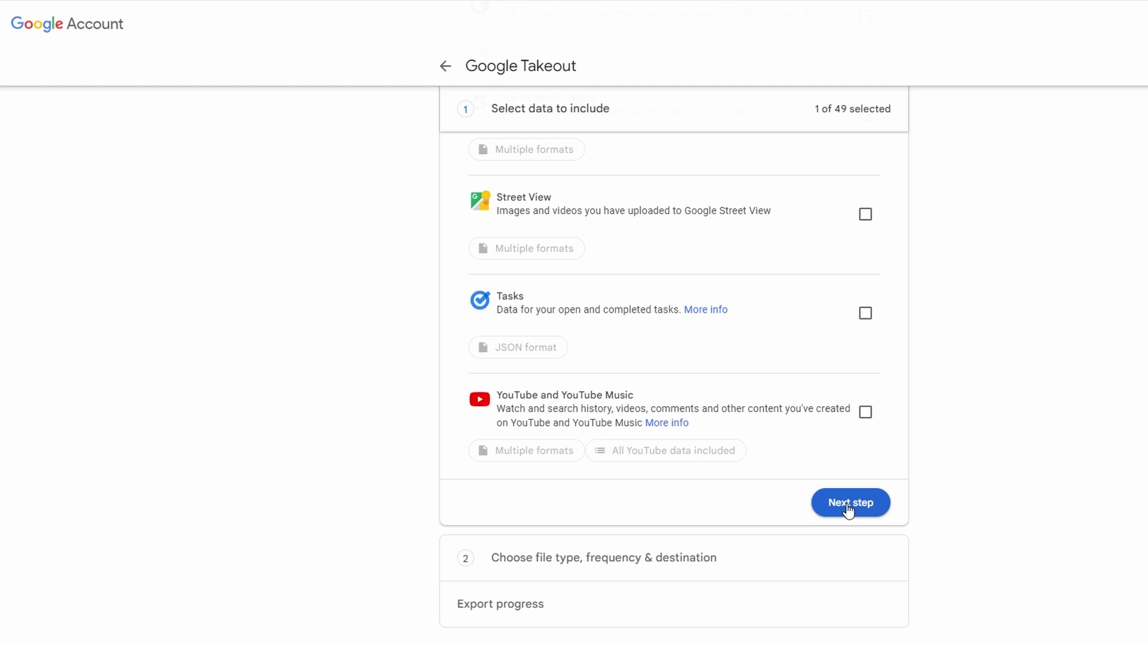
click(848, 508)
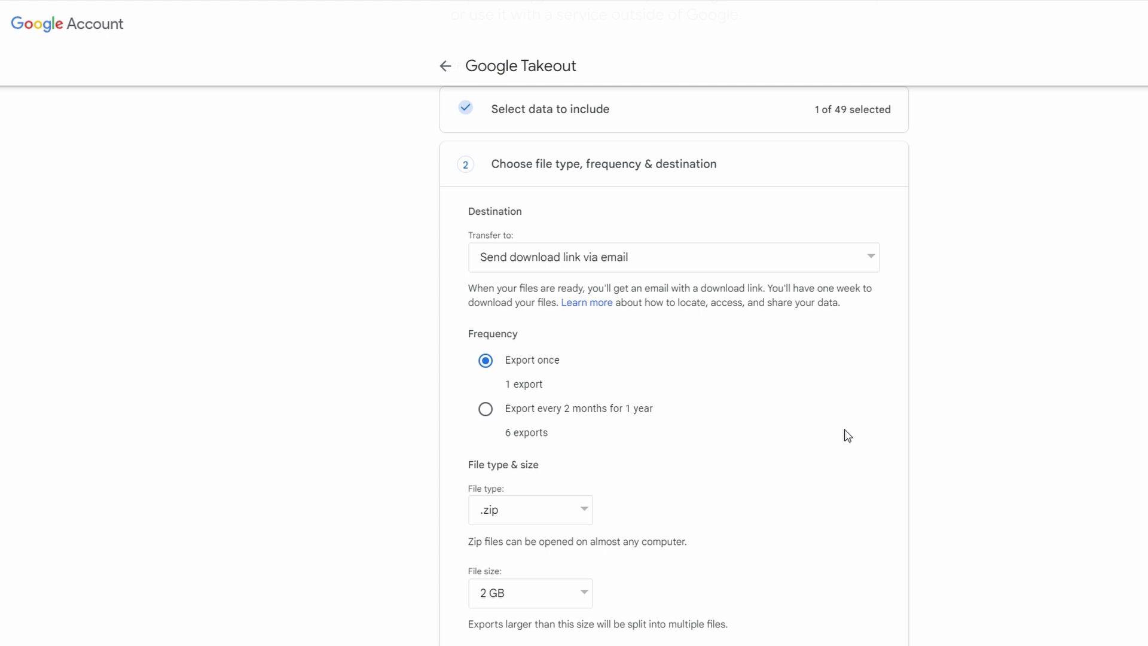
click(714, 264)
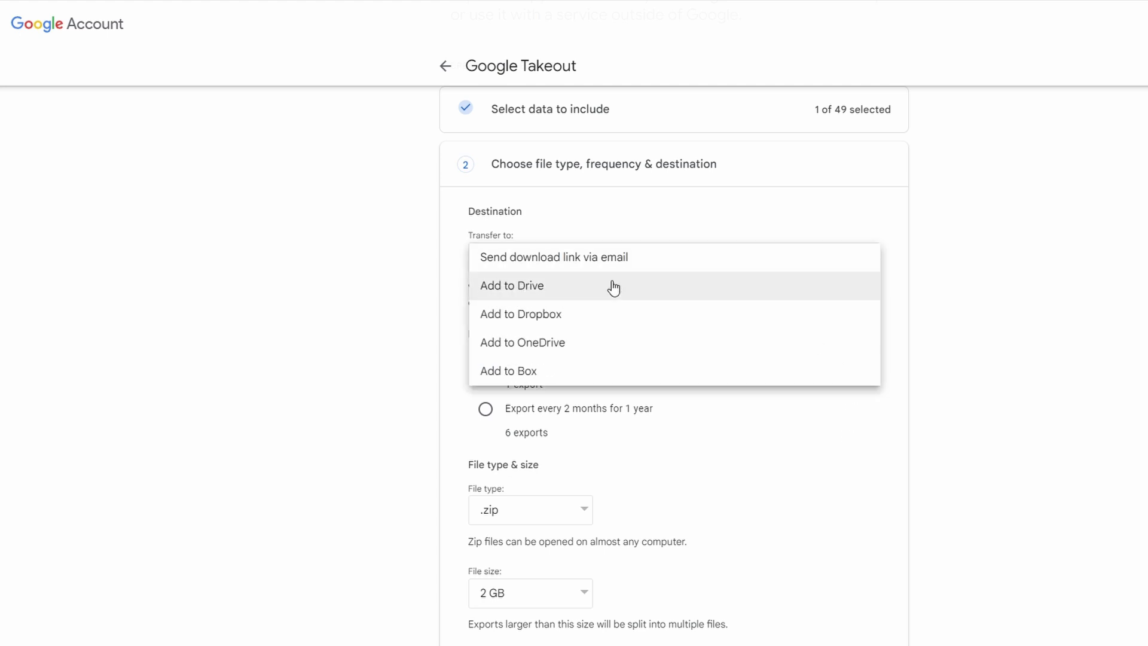
click(415, 393)
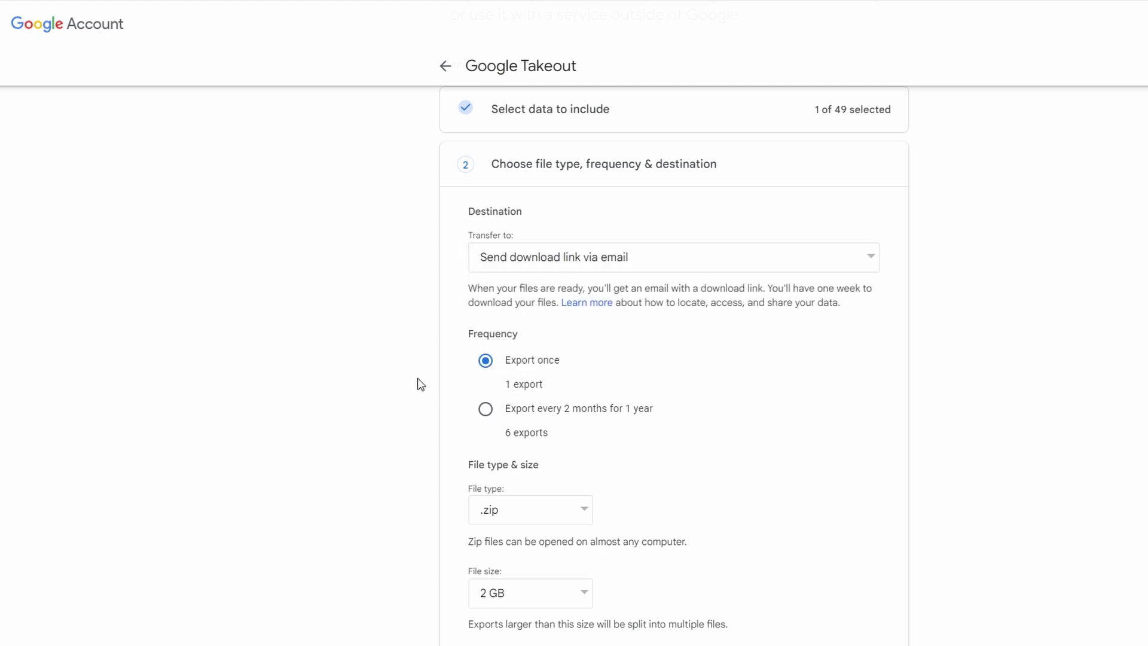
scroll(454, 373, down, 1)
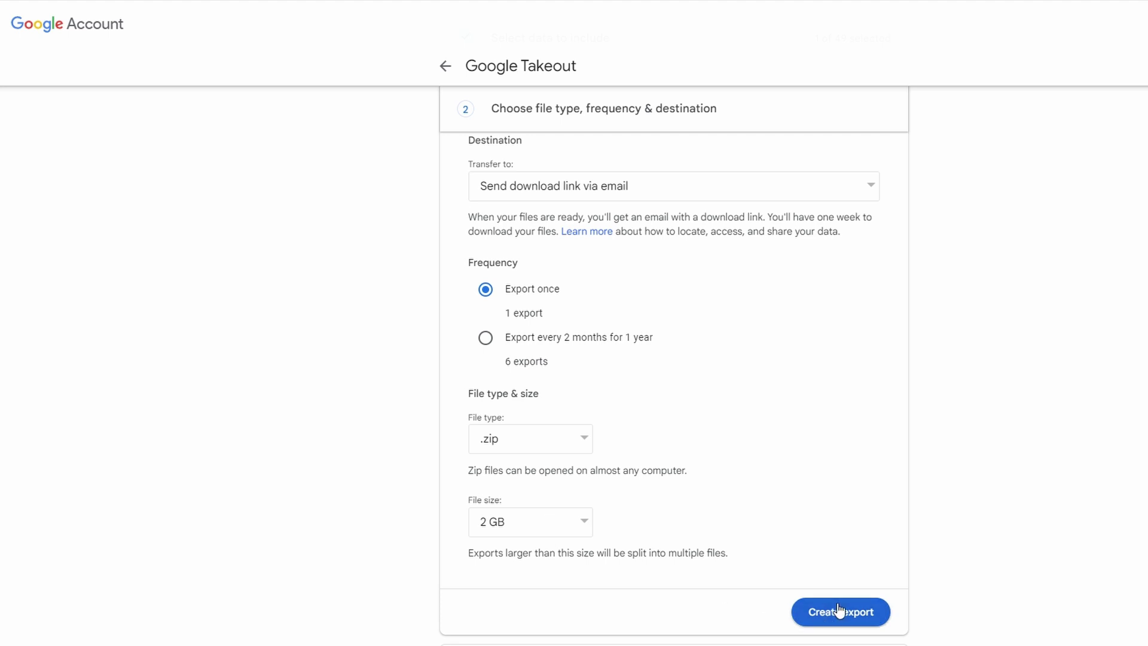
click(571, 527)
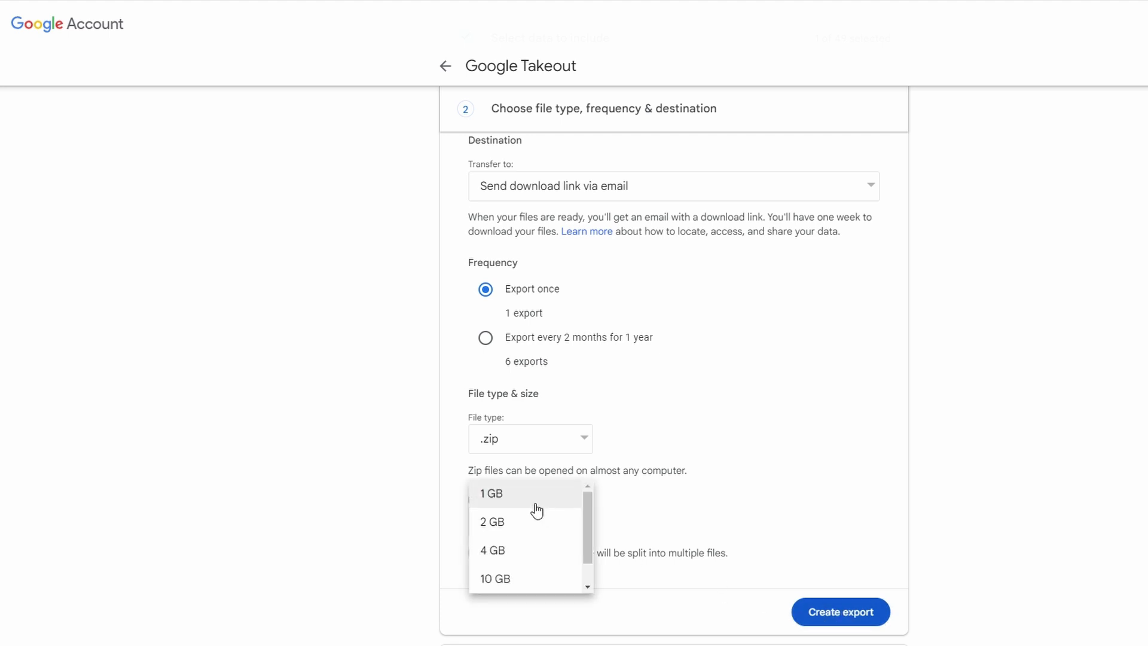
click(598, 512)
scroll(828, 507, down, 2)
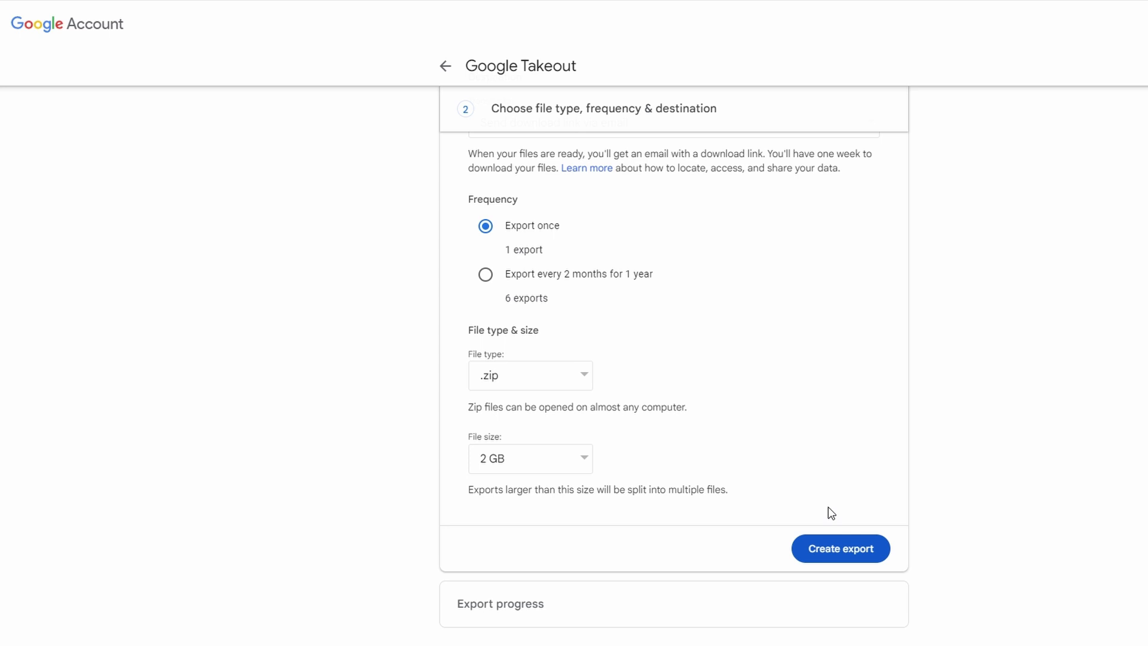